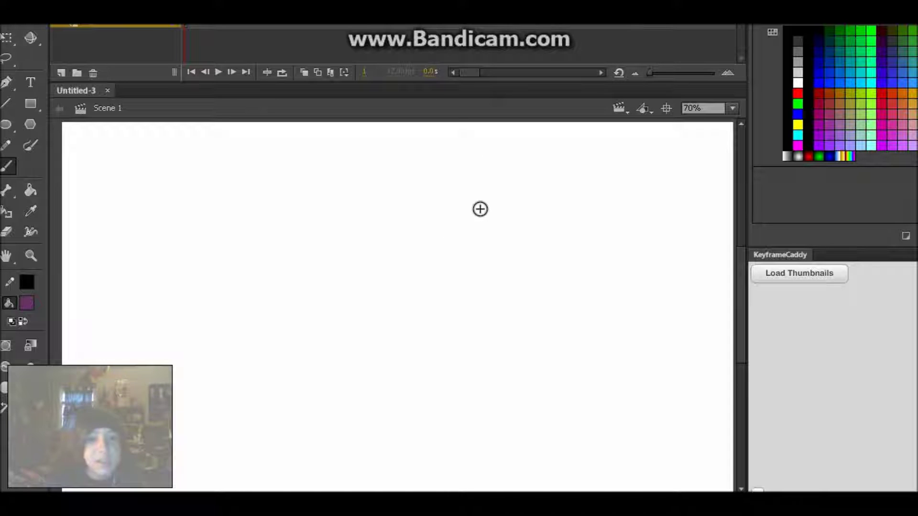
Set the fill colour to black and brush a large stick figure with a round head, body, arms and legs.
drag(481, 180, 484, 181)
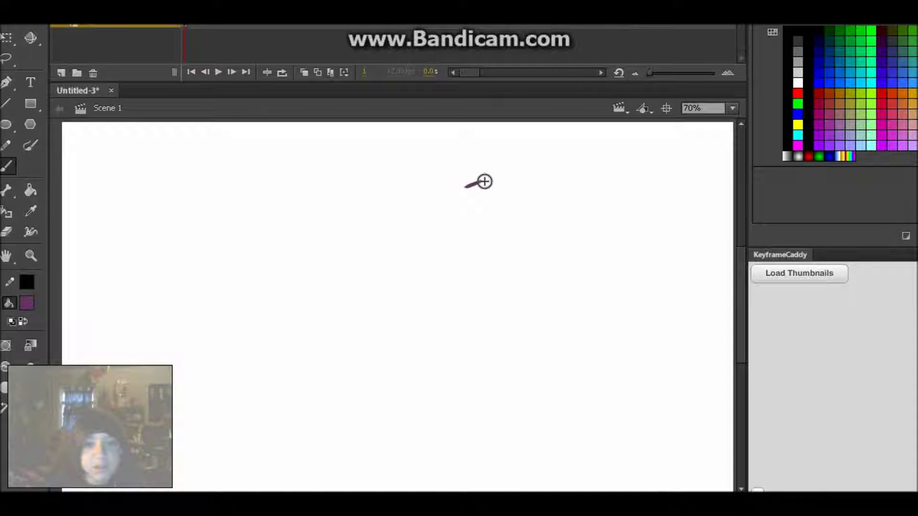
click(787, 56)
drag(432, 196, 419, 201)
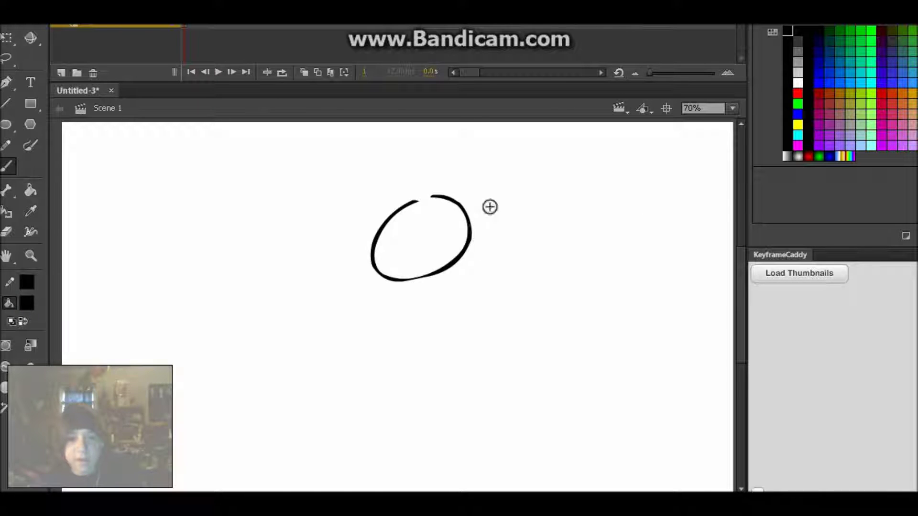
key(ctrl+z)
drag(501, 212, 497, 206)
mouse_move(477, 255)
mouse_down()
mouse_move(484, 300)
mouse_move(501, 280)
mouse_move(475, 319)
mouse_up()
drag(477, 258, 471, 276)
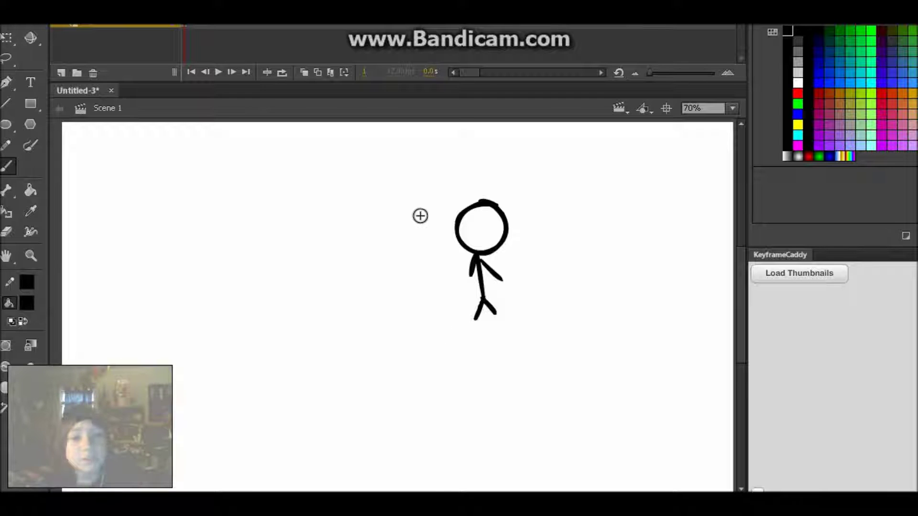
Brush a smaller stick figure beside the large one and move it down so both figures' feet are level.
mouse_move(424, 233)
mouse_down()
mouse_move(443, 260)
mouse_move(422, 255)
mouse_move(423, 239)
mouse_move(447, 285)
mouse_up()
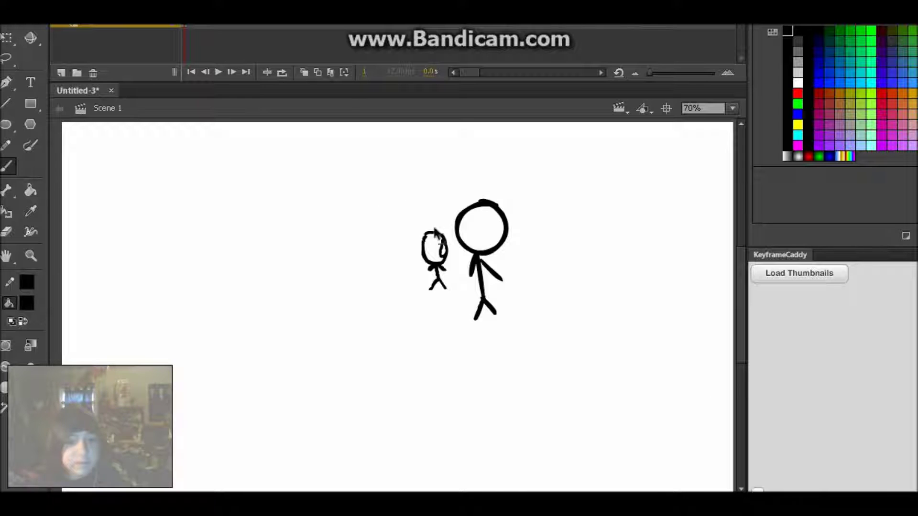
key(v)
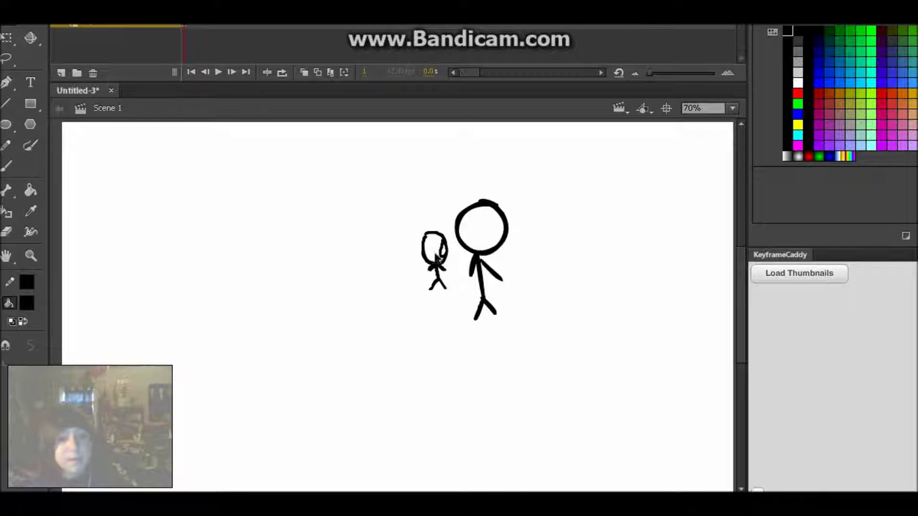
mouse_move(406, 222)
mouse_down()
mouse_move(451, 245)
mouse_move(454, 331)
mouse_up()
drag(442, 272, 451, 308)
click(630, 380)
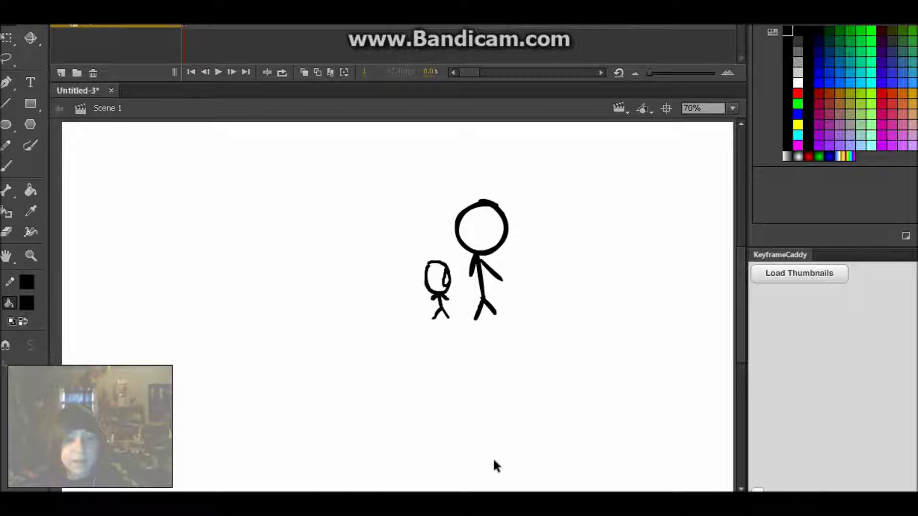
Move the small stick figure up and slightly away from the large one so it stands farther back.
drag(401, 237, 457, 320)
click(431, 271)
mouse_move(439, 273)
mouse_down()
mouse_move(458, 336)
mouse_move(437, 254)
mouse_up()
click(438, 280)
Brush a large sweeping curve that loops around the two stick figures.
key(b)
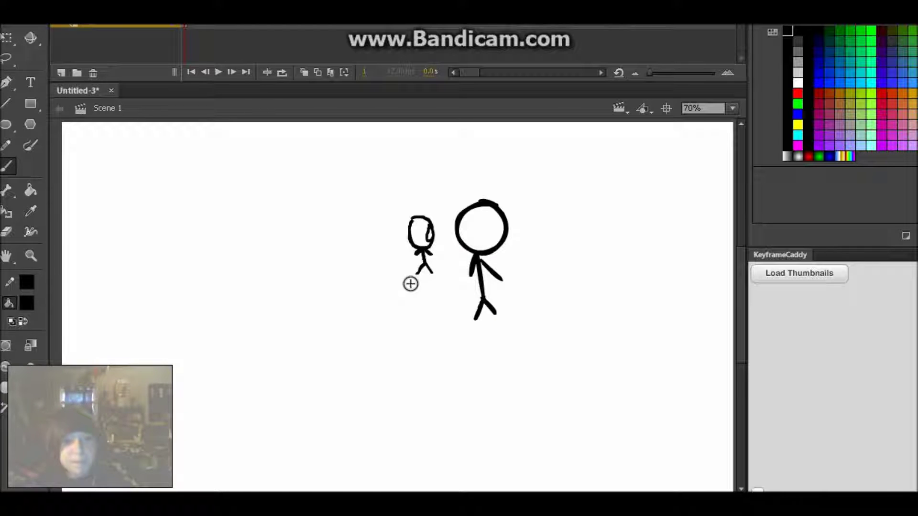
mouse_move(359, 205)
mouse_down()
mouse_move(615, 349)
mouse_move(292, 229)
mouse_up()
drag(286, 289, 289, 291)
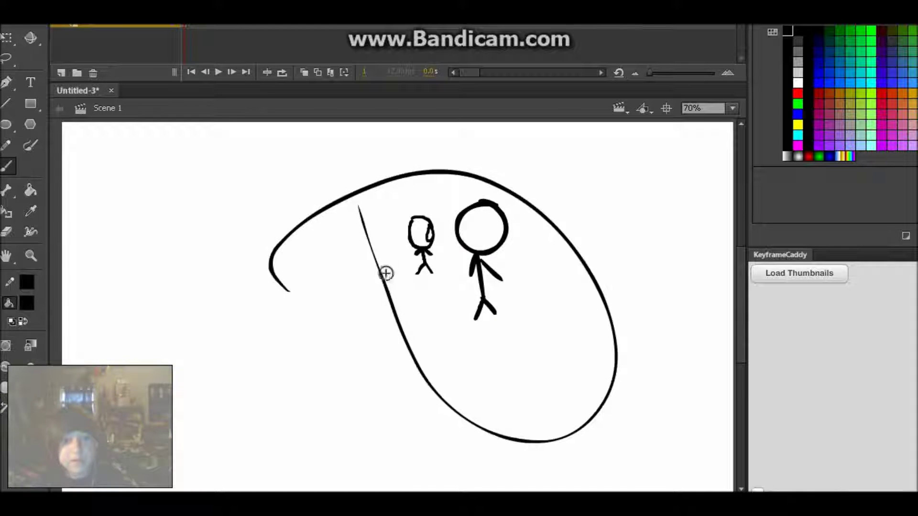
Brush a short diagonal distance line between the two figures and try out handwritten marks along it.
mouse_move(483, 322)
mouse_down()
mouse_move(451, 308)
mouse_move(453, 288)
mouse_up()
mouse_move(445, 294)
mouse_down()
mouse_move(443, 308)
mouse_move(460, 295)
mouse_up()
key(ctrl+z)
key(ctrl+z)
key(ctrl+z)
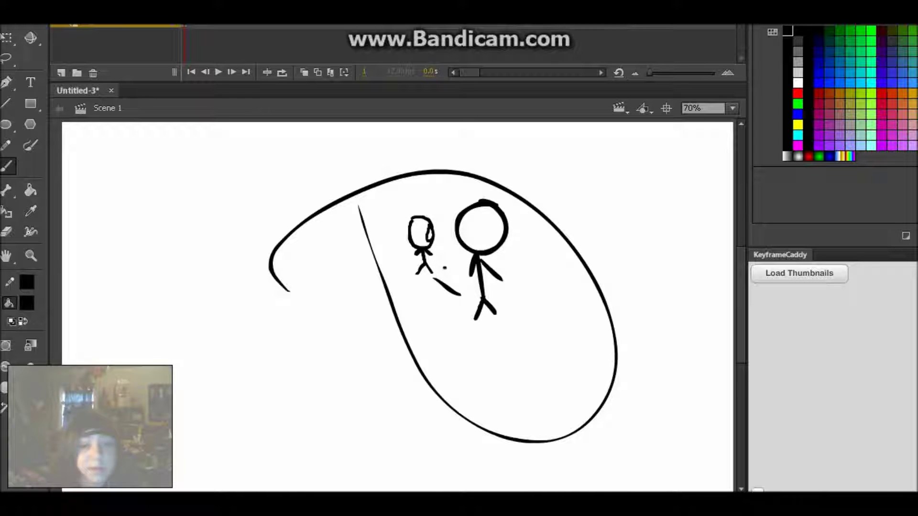
drag(450, 279, 458, 283)
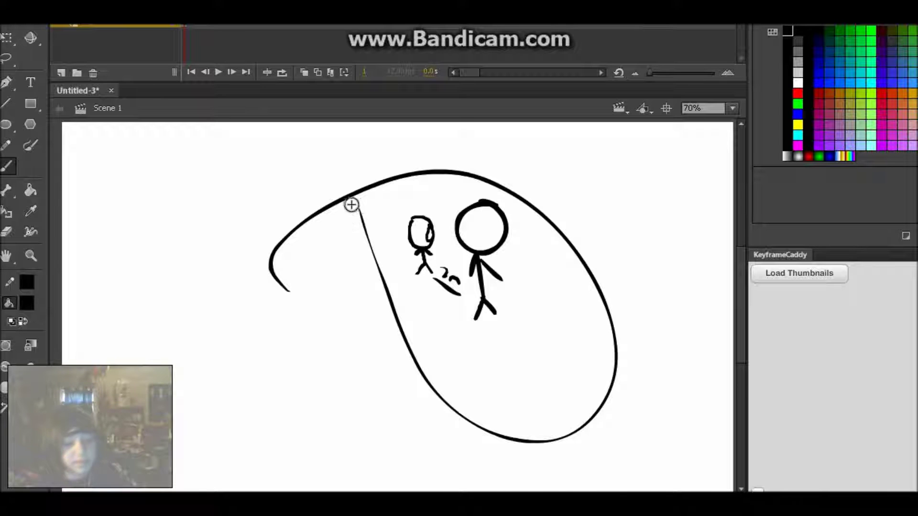
key(ctrl+z)
key(ctrl+z)
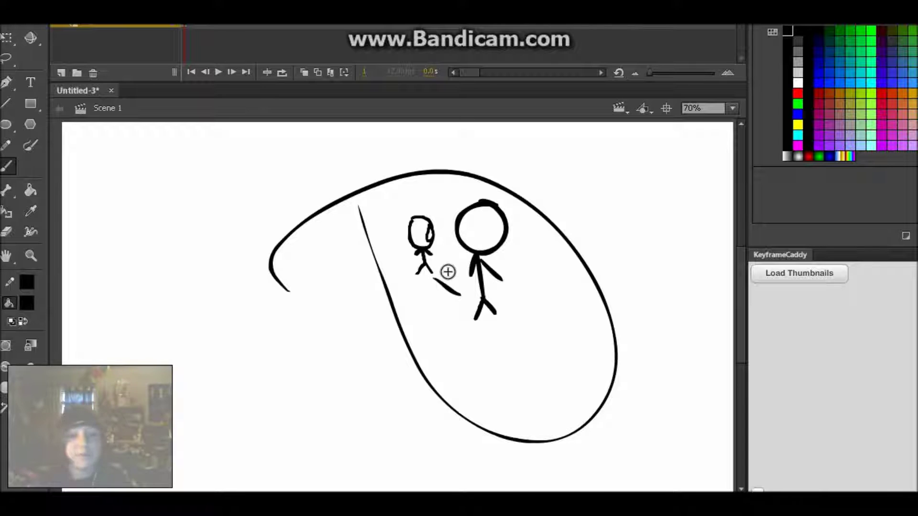
drag(436, 270, 467, 288)
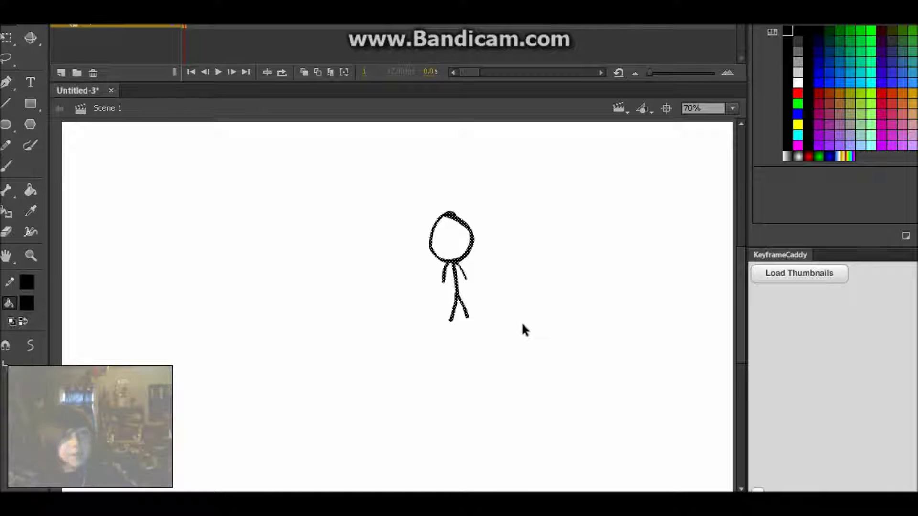
Copy the stick figure and paste a duplicate in the center of the stage.
right_click(456, 261)
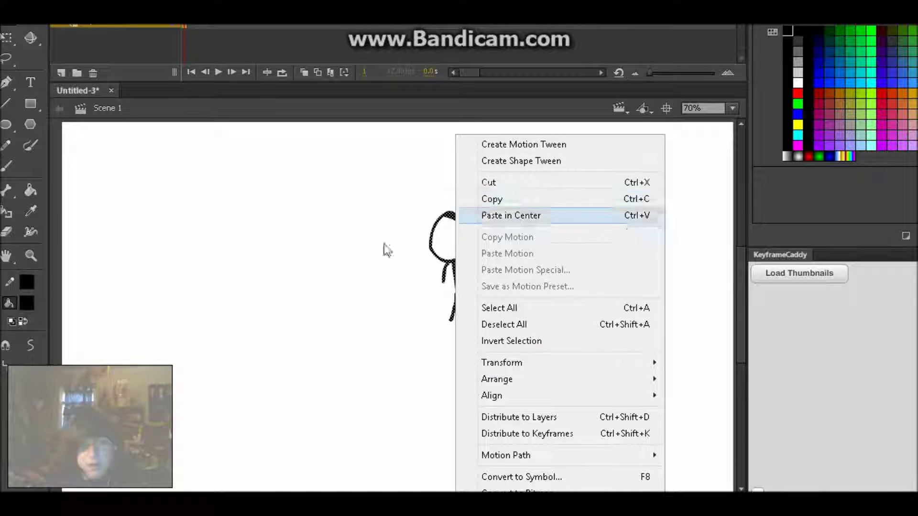
click(345, 212)
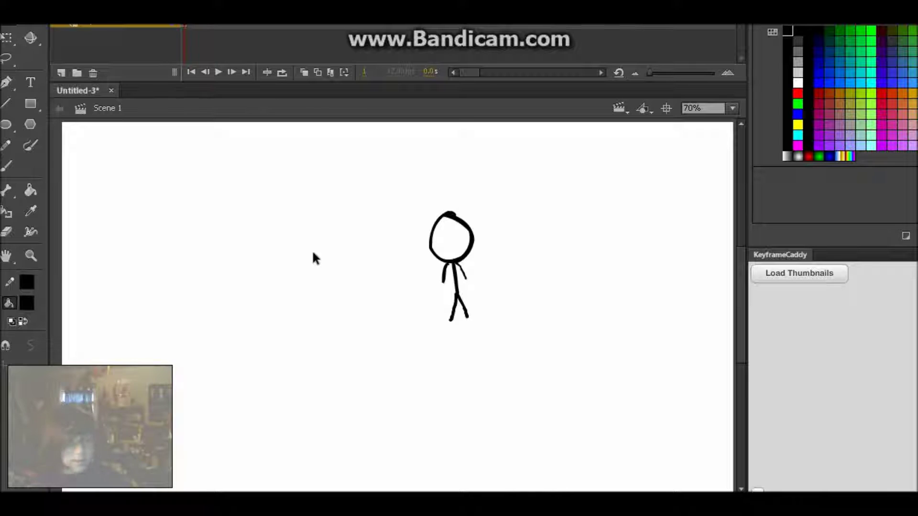
key(ctrl+v)
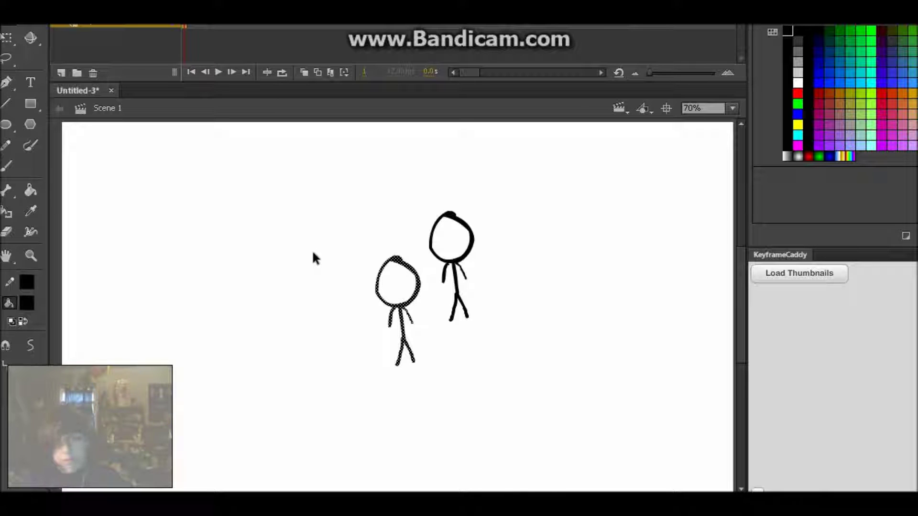
right_click(258, 255)
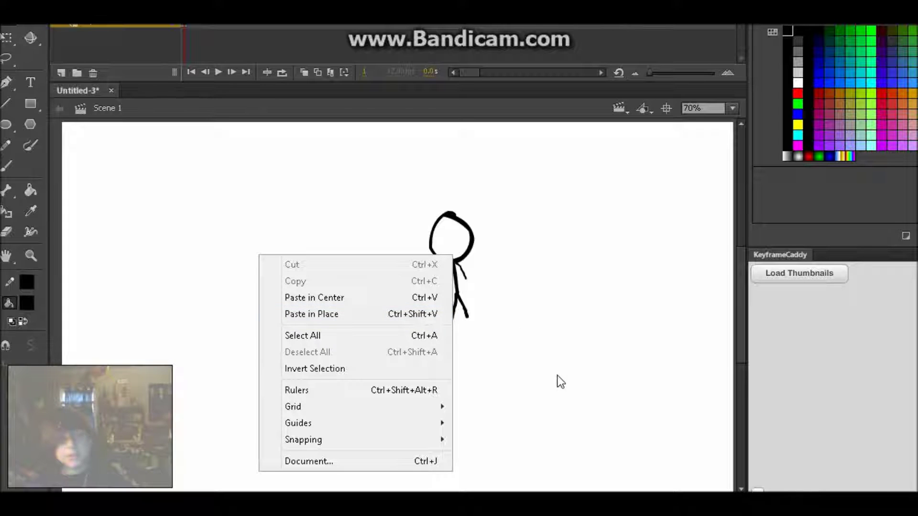
key(ctrl+v)
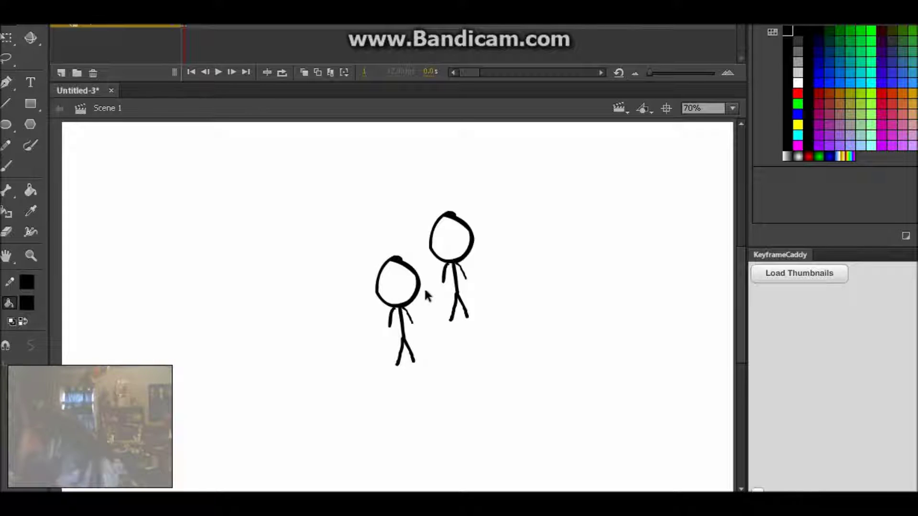
Scale the pasted stick figure down and place it above and to the left of the original.
click(409, 309)
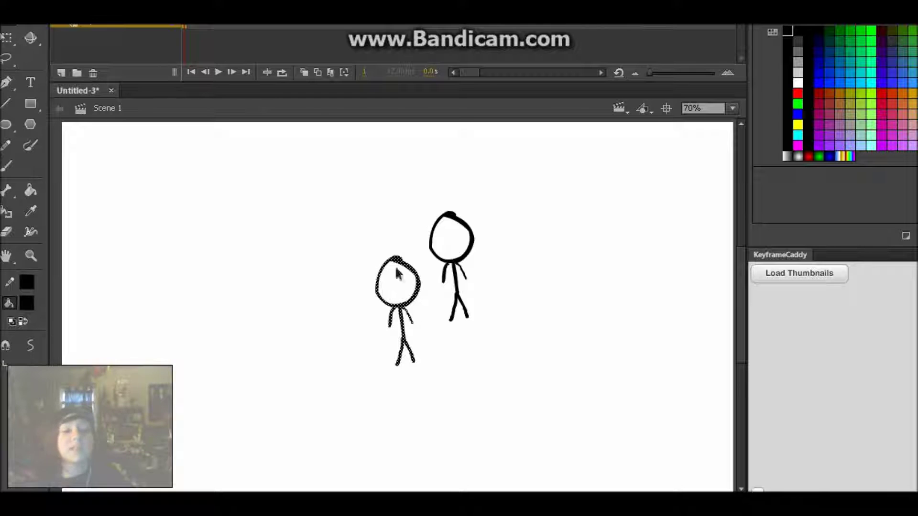
key(q)
drag(421, 255, 416, 268)
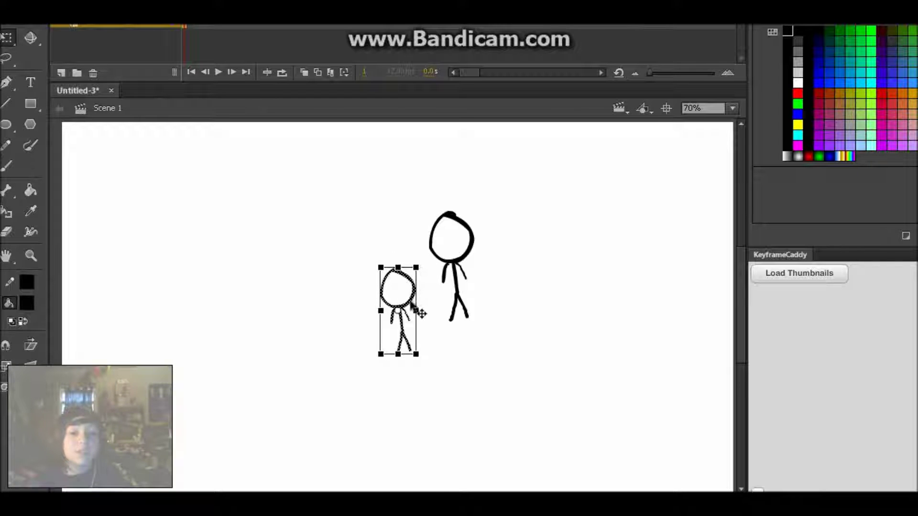
drag(412, 304, 399, 201)
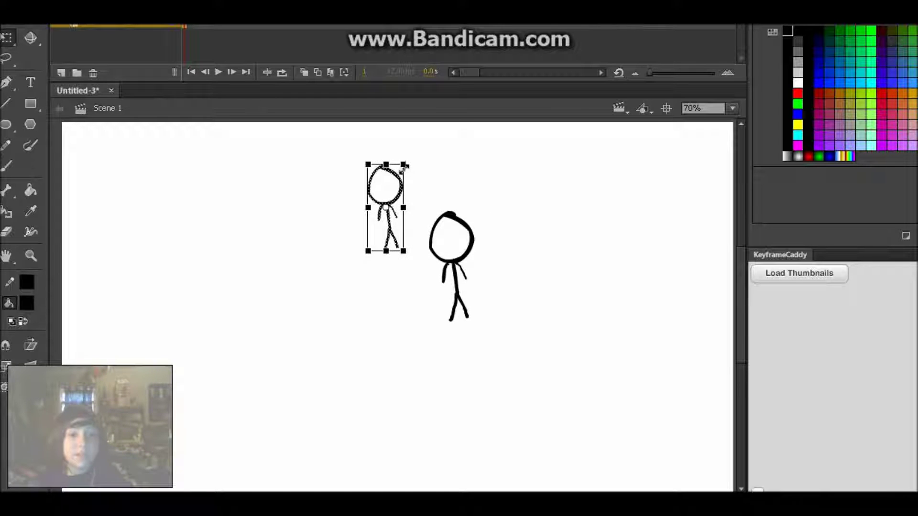
drag(407, 162, 403, 171)
drag(390, 206, 391, 225)
click(591, 326)
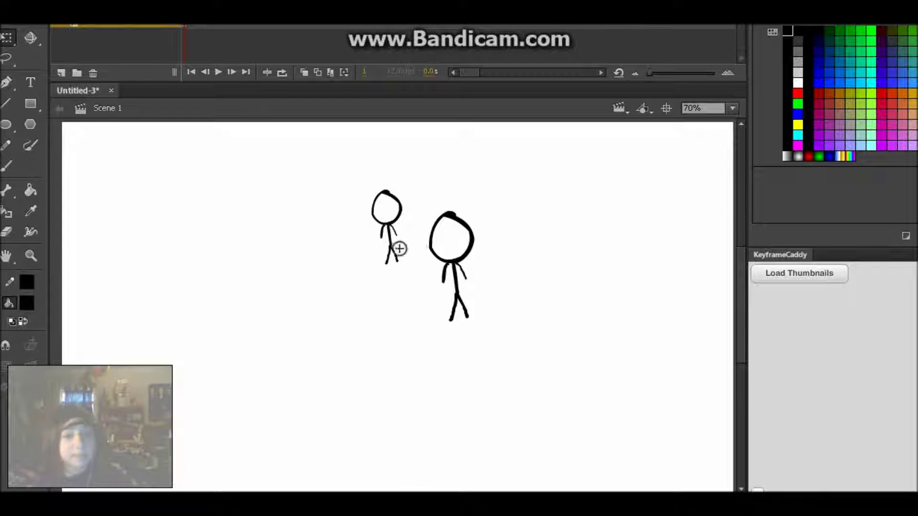
Brush a diagonal distance line between the two figures and handwrite a measurement along it, rotating the canvas for the lettering.
key(b)
drag(405, 257, 441, 289)
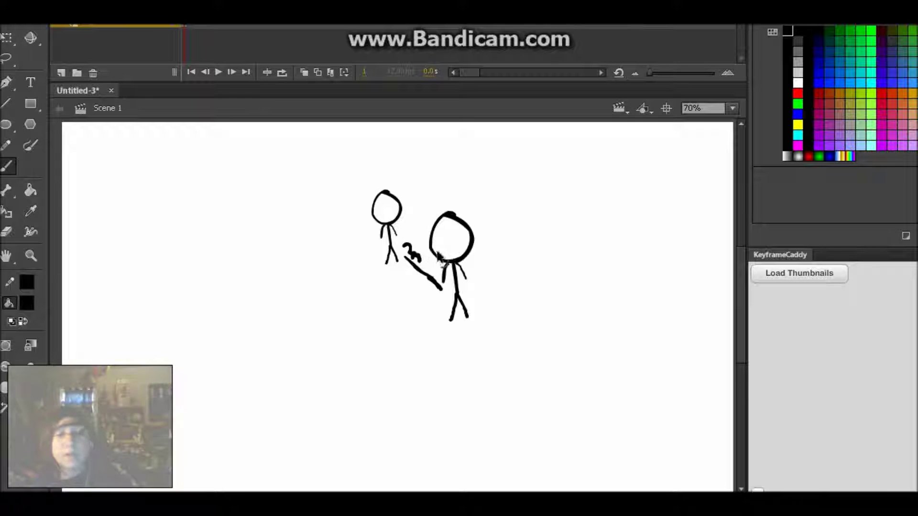
key(ctrl+z)
key(ctrl+z)
key(shift+space)
drag(406, 234, 361, 260)
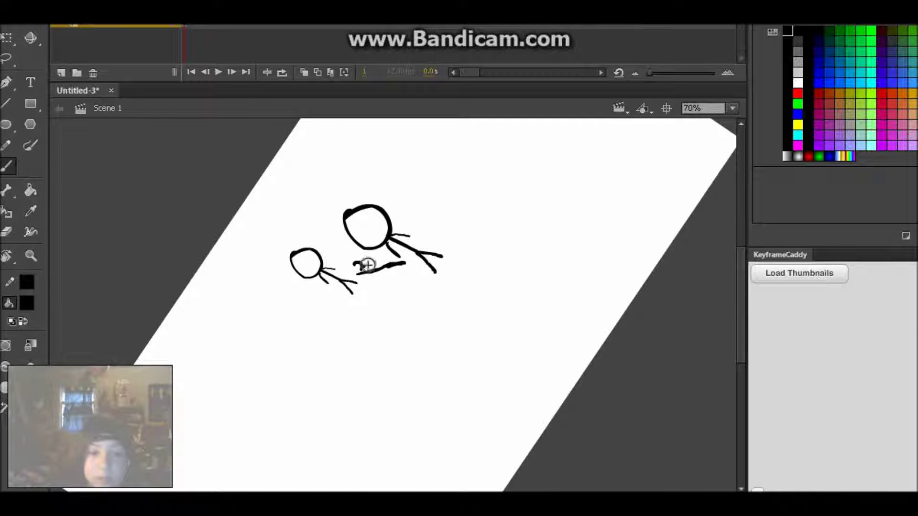
click(379, 257)
drag(389, 255, 397, 263)
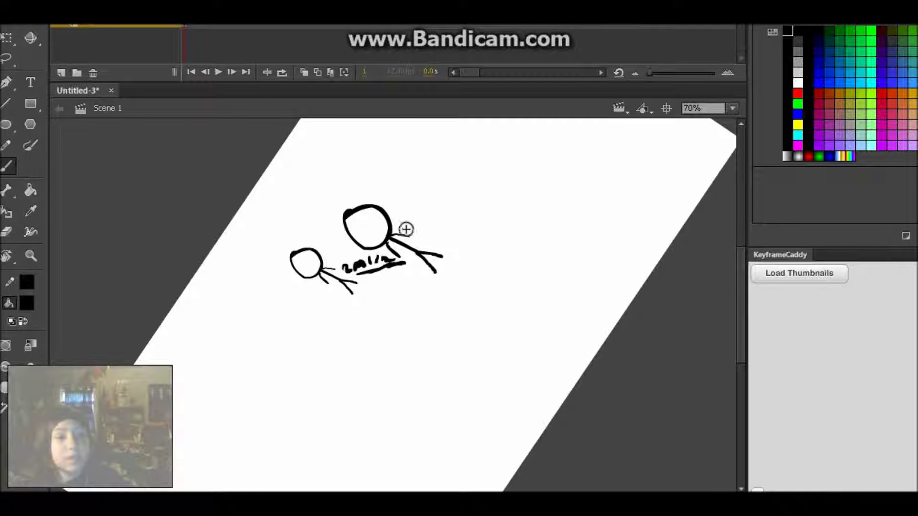
key(ctrl+z)
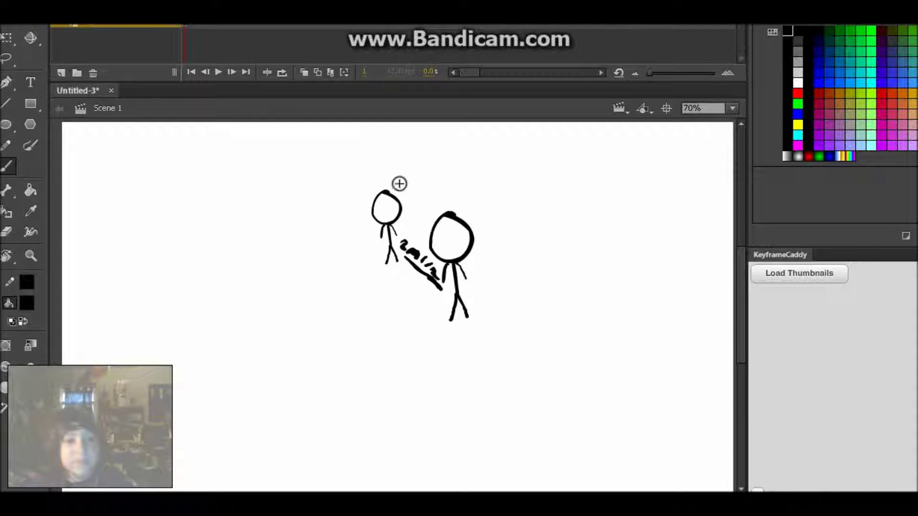
mouse_move(292, 160)
mouse_down()
mouse_move(393, 166)
mouse_move(554, 387)
mouse_move(475, 147)
mouse_up()
key(ctrl+z)
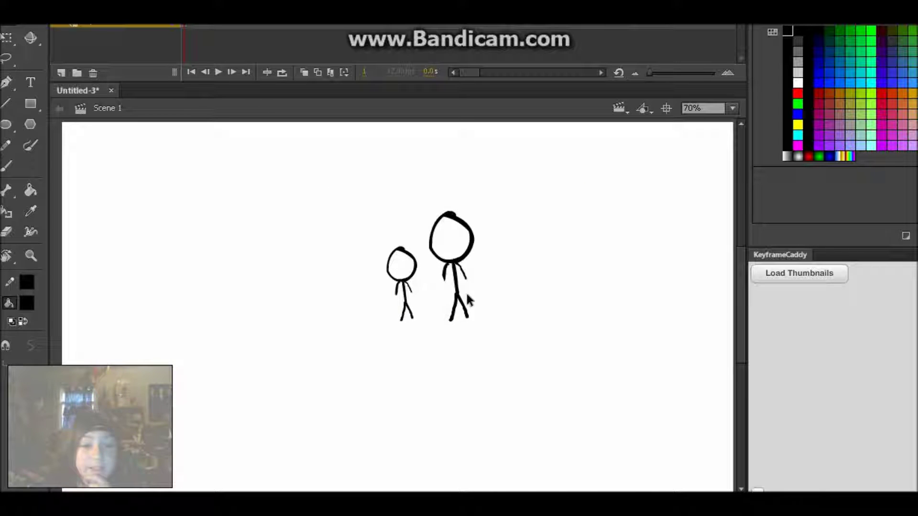
drag(281, 201, 565, 328)
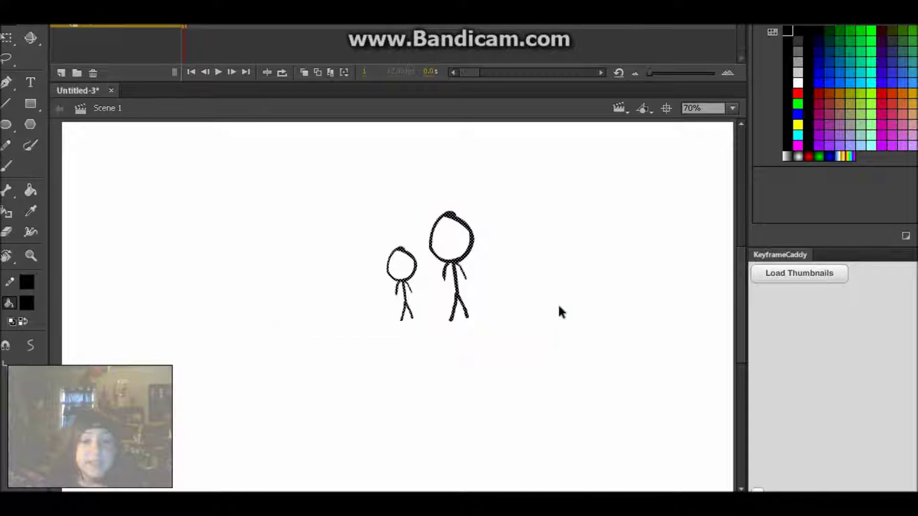
click(572, 390)
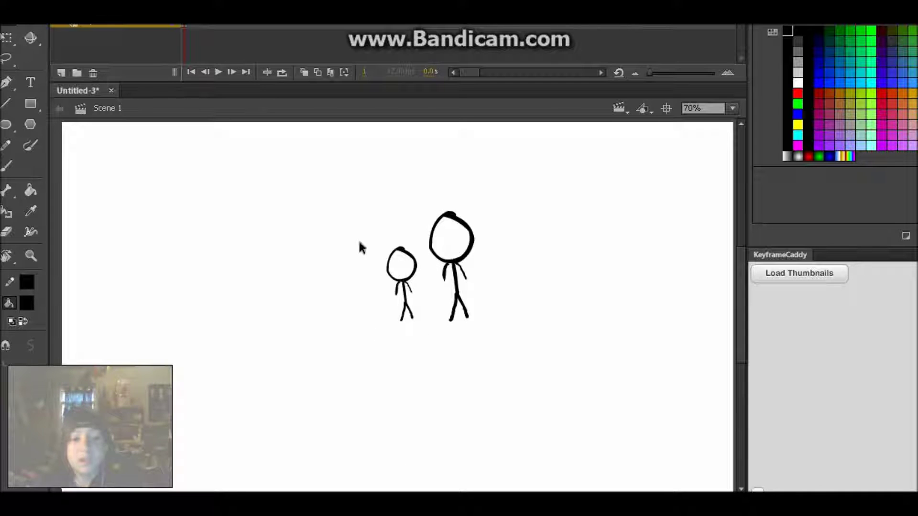
Move the small stick figure up so it stands higher than the large one, as if farther away.
drag(363, 236, 437, 350)
drag(404, 283, 395, 262)
key(ctrl+z)
drag(355, 215, 426, 350)
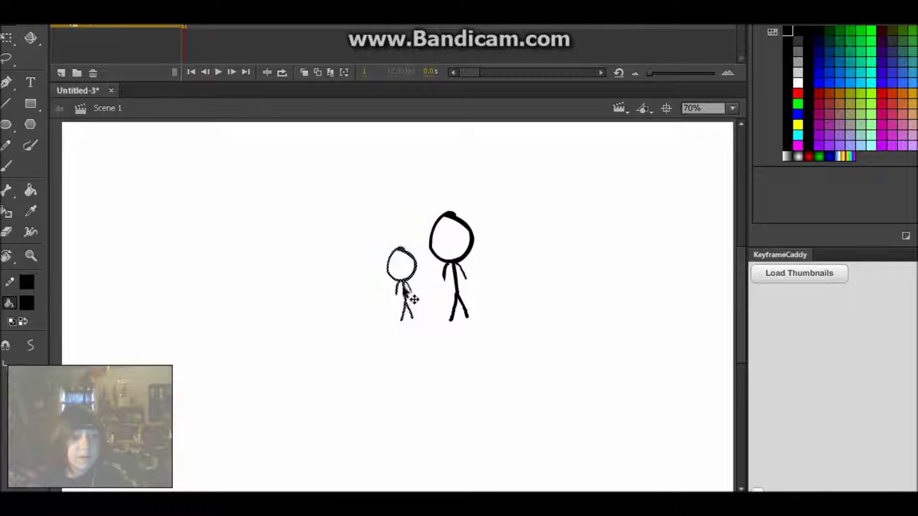
drag(410, 297, 404, 217)
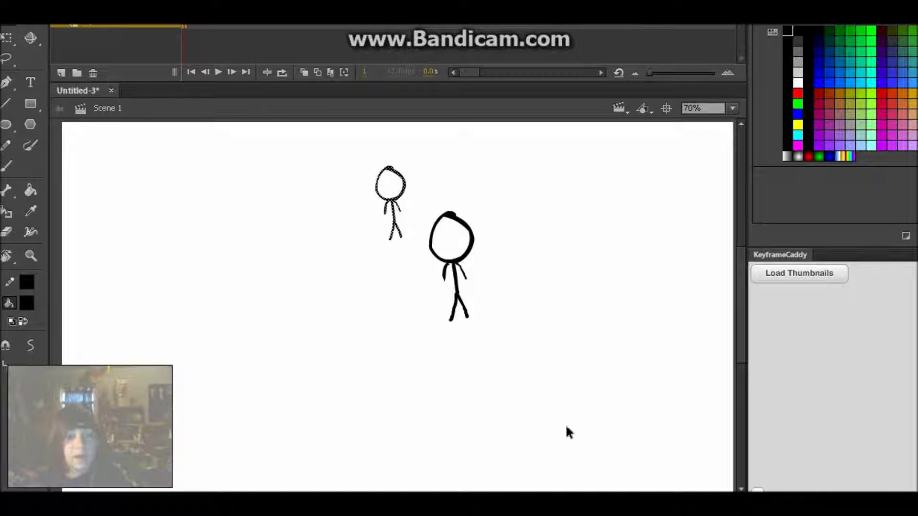
Delete both stick figures from the stage.
key(b)
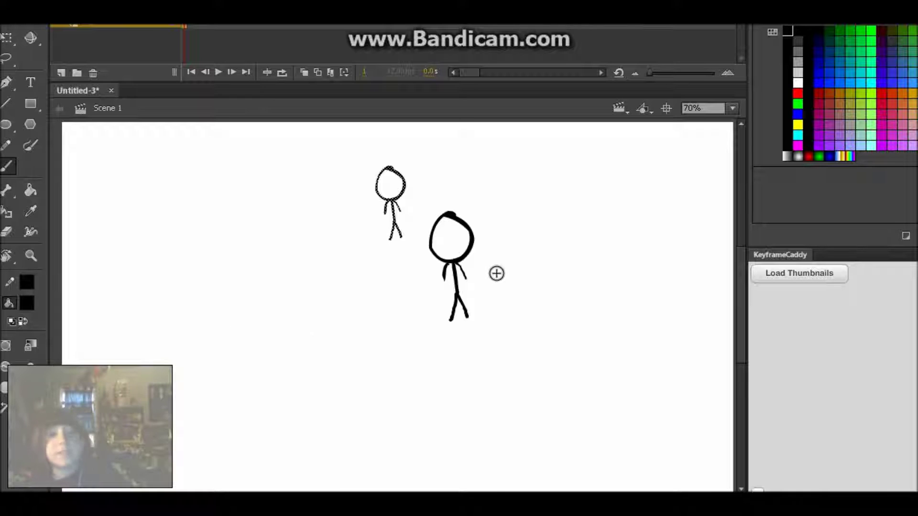
key(v)
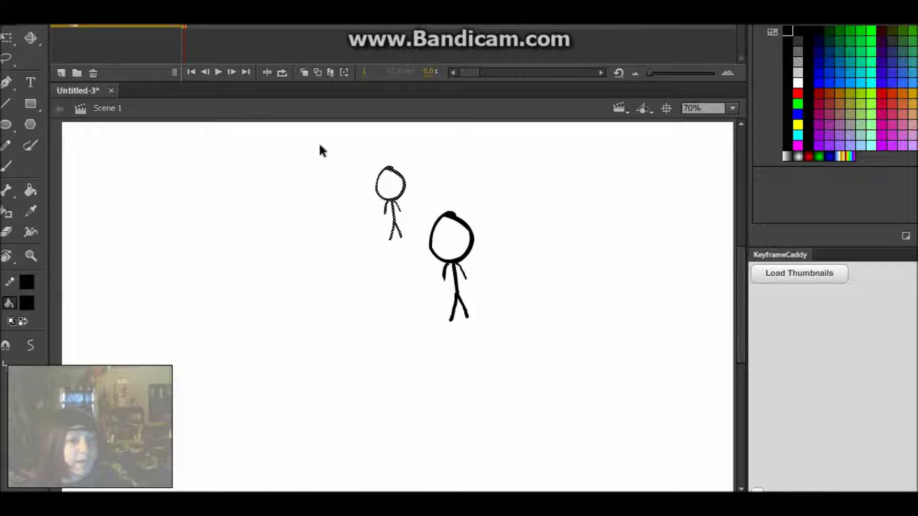
drag(317, 144, 671, 404)
key(Delete)
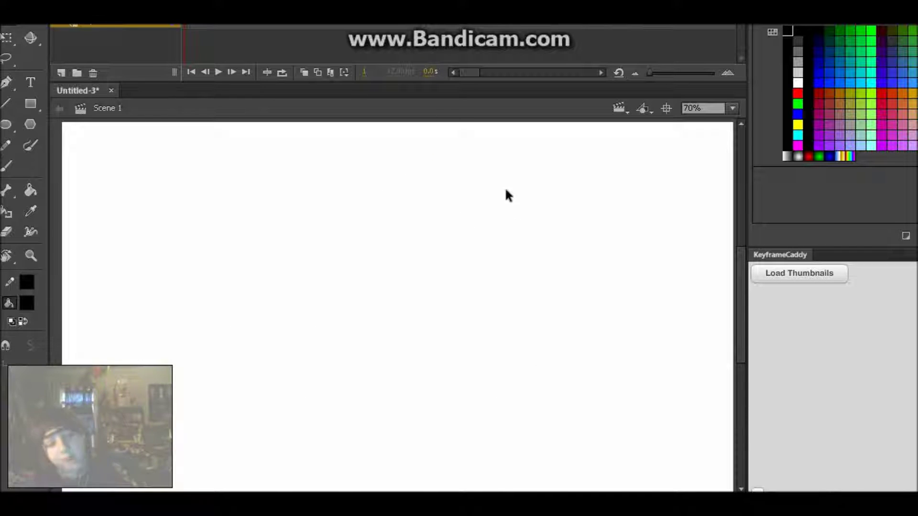
Brush a long four-sided box outline, closing its far end with a thick slanted post crossed by two short strokes near the top.
key(b)
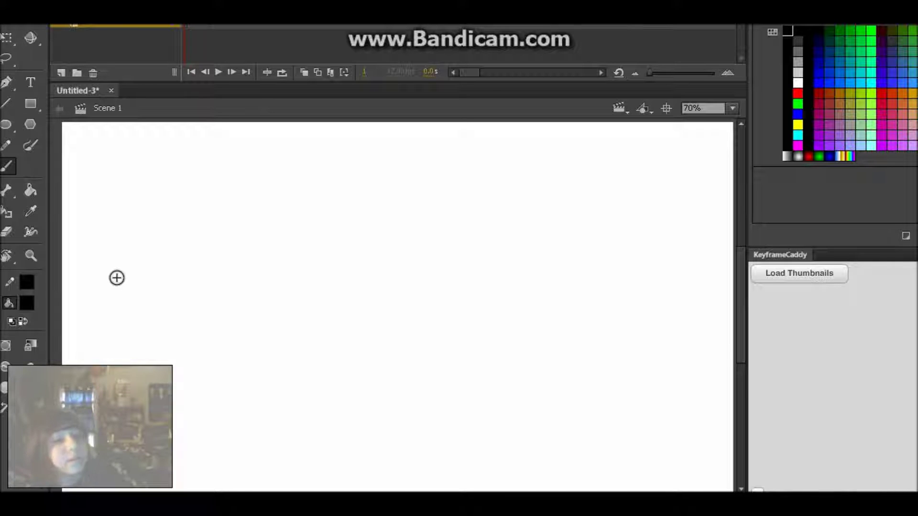
drag(123, 231, 133, 362)
mouse_move(123, 232)
mouse_down()
mouse_move(315, 206)
mouse_move(544, 196)
mouse_up()
drag(136, 358, 629, 303)
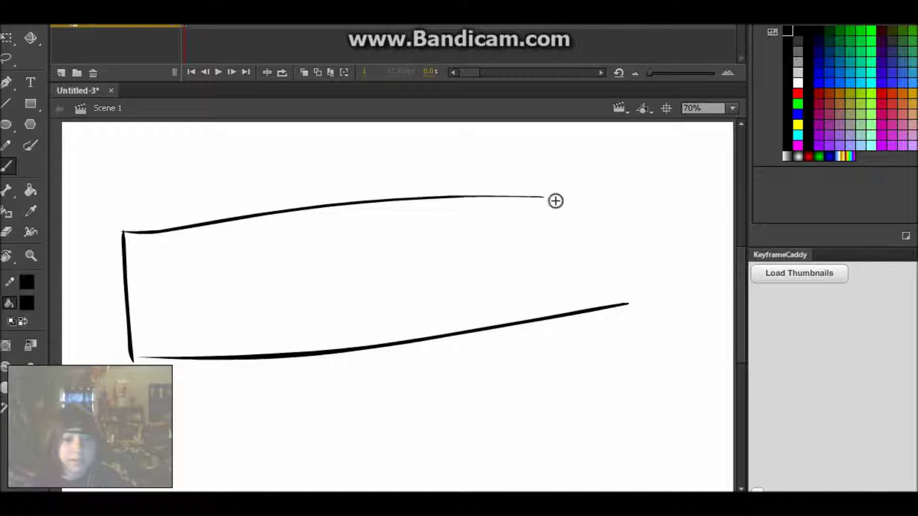
drag(554, 182, 591, 309)
drag(537, 201, 585, 200)
drag(541, 193, 570, 186)
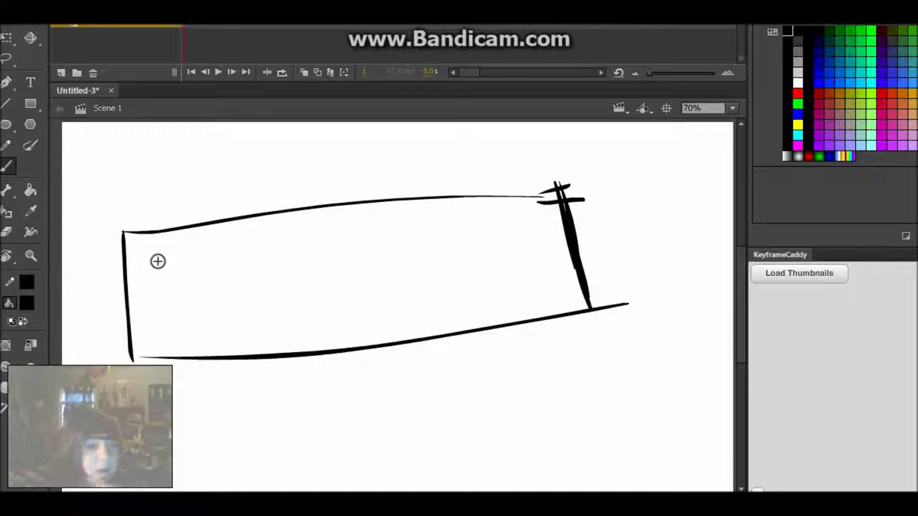
Sketch a large running stick figure inside the near end of the box, with small motion marks behind its back.
mouse_move(152, 288)
mouse_down()
mouse_move(171, 315)
mouse_move(159, 337)
mouse_move(167, 349)
mouse_move(158, 335)
mouse_move(174, 353)
mouse_move(154, 333)
mouse_move(173, 324)
mouse_up()
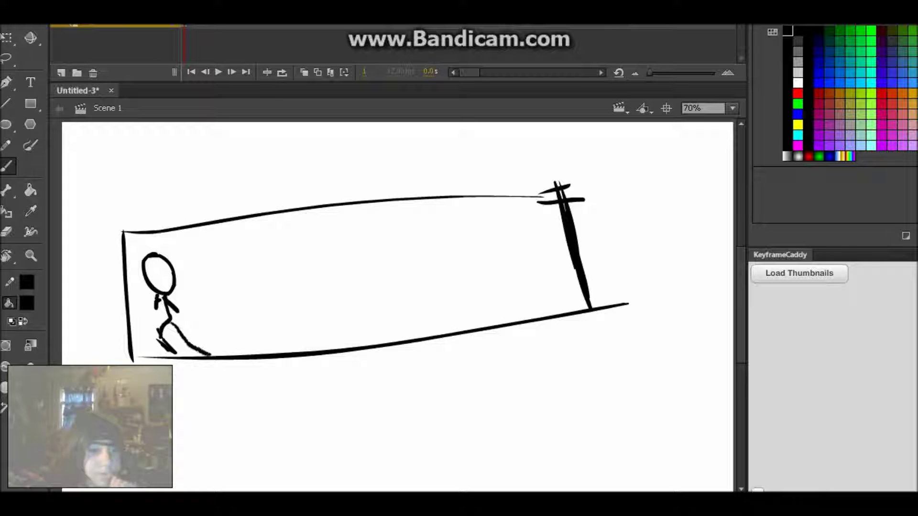
drag(209, 355, 216, 357)
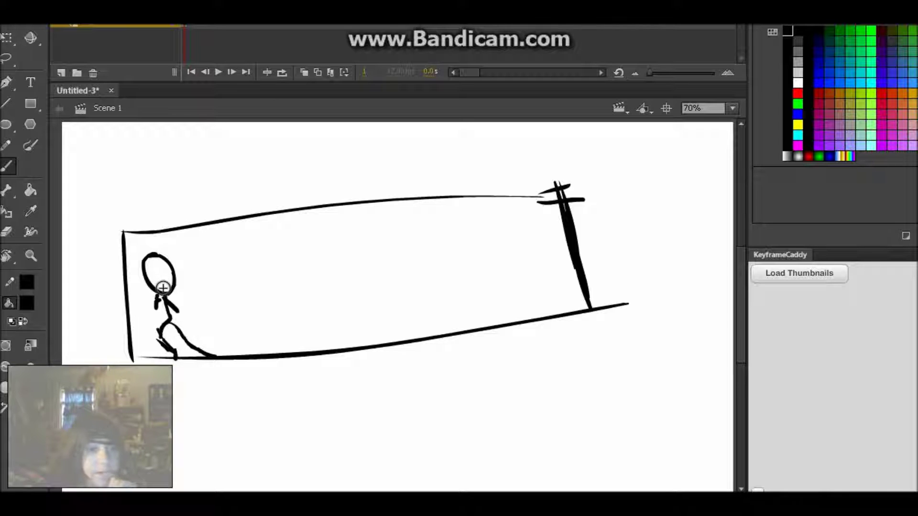
drag(157, 335, 158, 313)
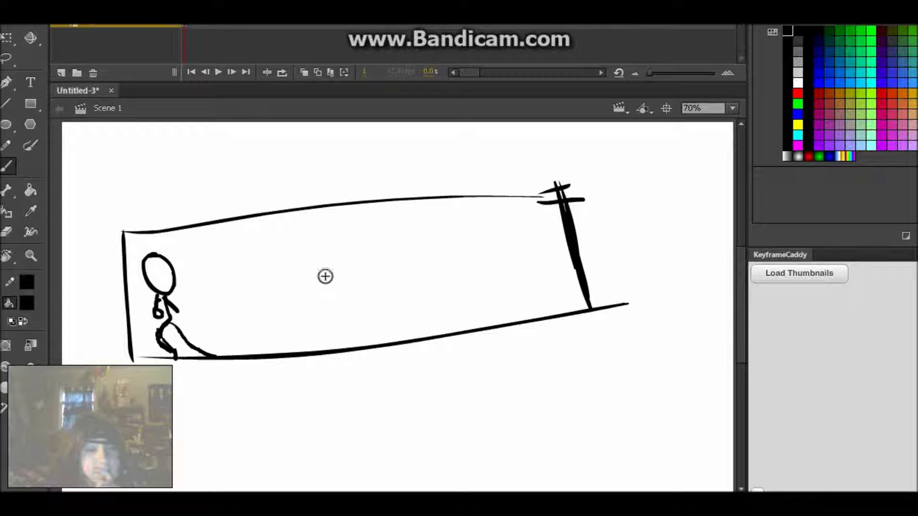
mouse_move(146, 309)
mouse_down()
mouse_move(158, 321)
mouse_move(145, 328)
mouse_up()
drag(146, 309, 148, 335)
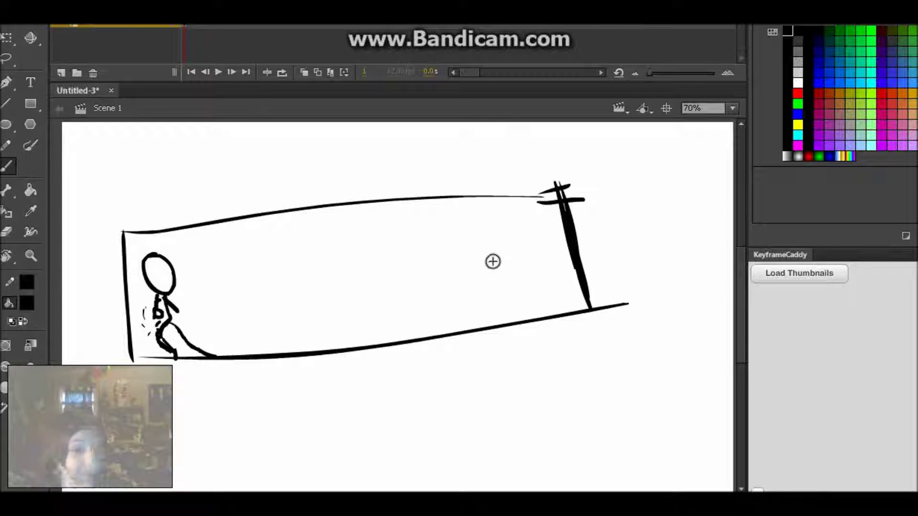
Sketch a second stick figure beside the thick post, scale it down slightly and shift it closer to the post.
mouse_move(521, 232)
mouse_down()
mouse_move(512, 253)
mouse_move(534, 303)
mouse_move(554, 291)
mouse_move(562, 262)
mouse_move(517, 298)
mouse_up()
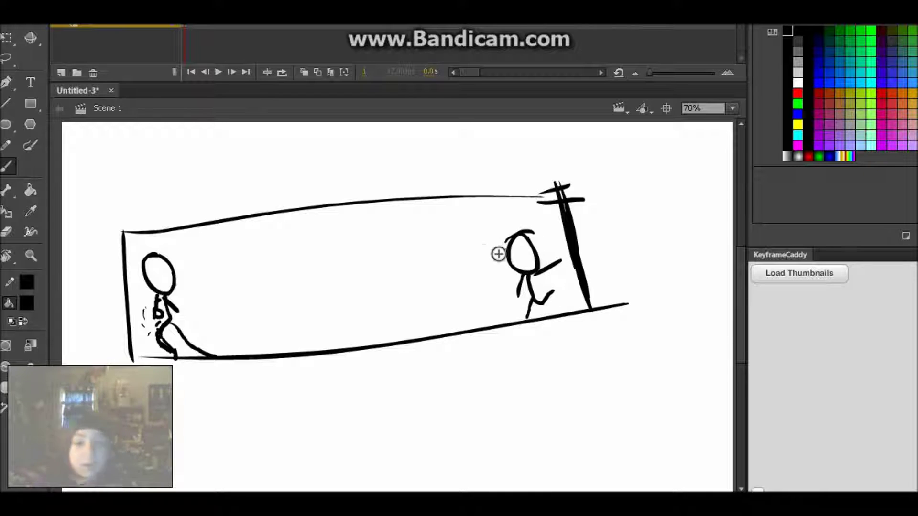
key(v)
click(537, 272)
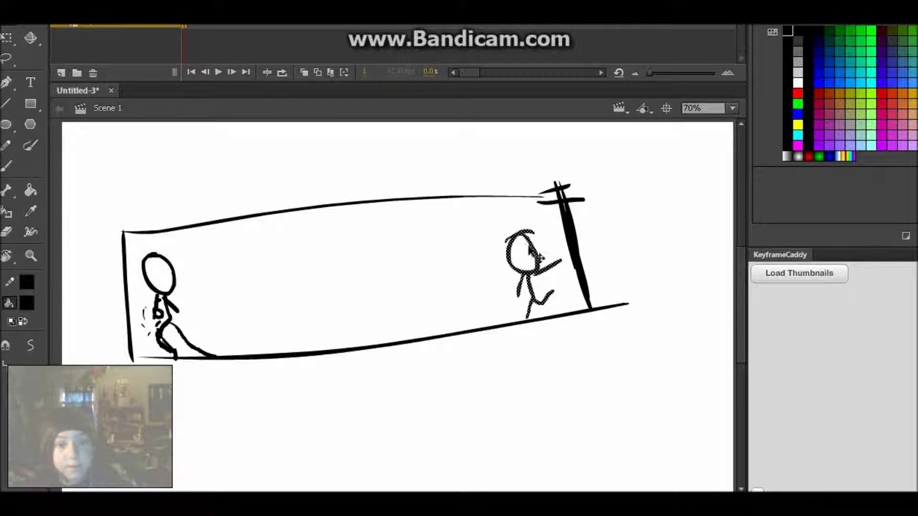
key(q)
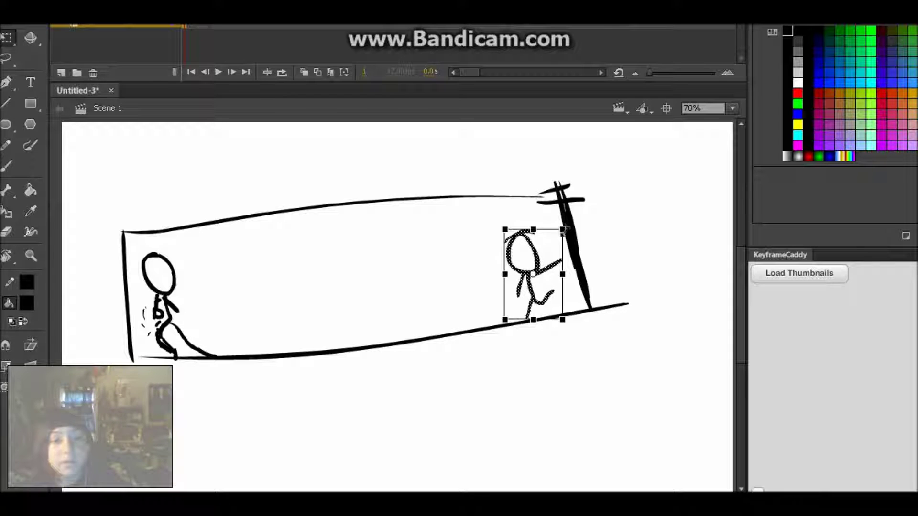
drag(564, 230, 559, 234)
drag(540, 271, 555, 284)
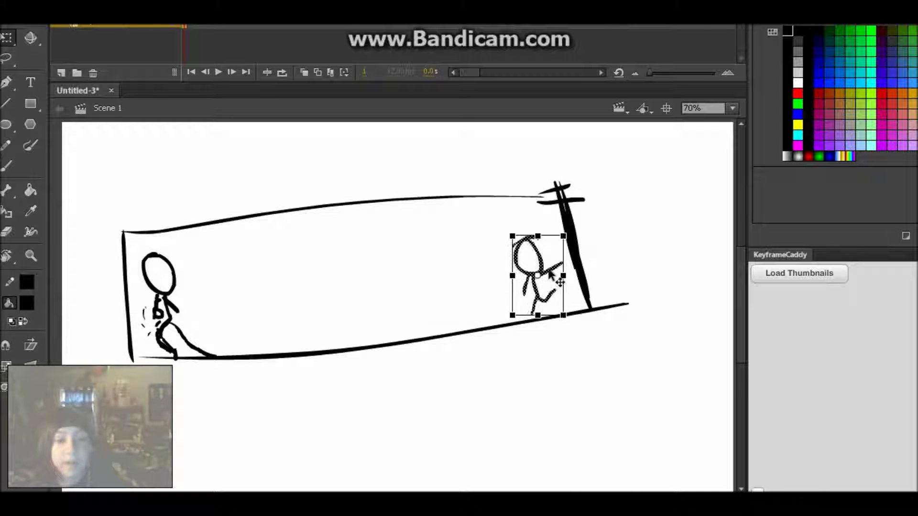
click(663, 288)
Try brushing two slanted dividers across the box and a ground line under the figure near the post, and undo these strokes.
key(b)
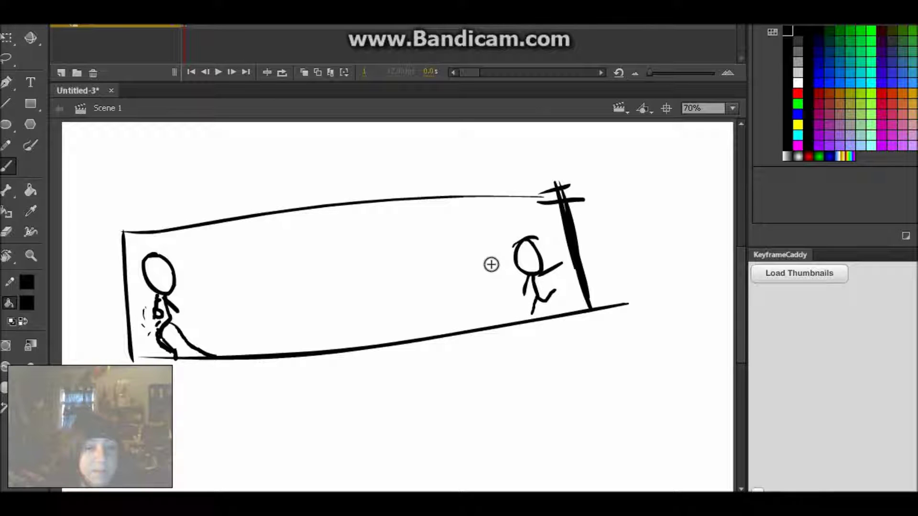
drag(464, 218, 502, 330)
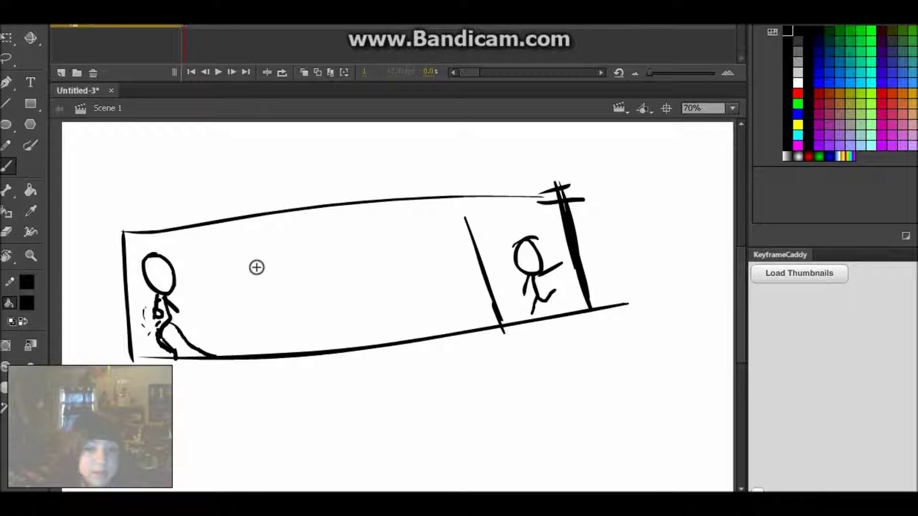
drag(245, 251, 271, 361)
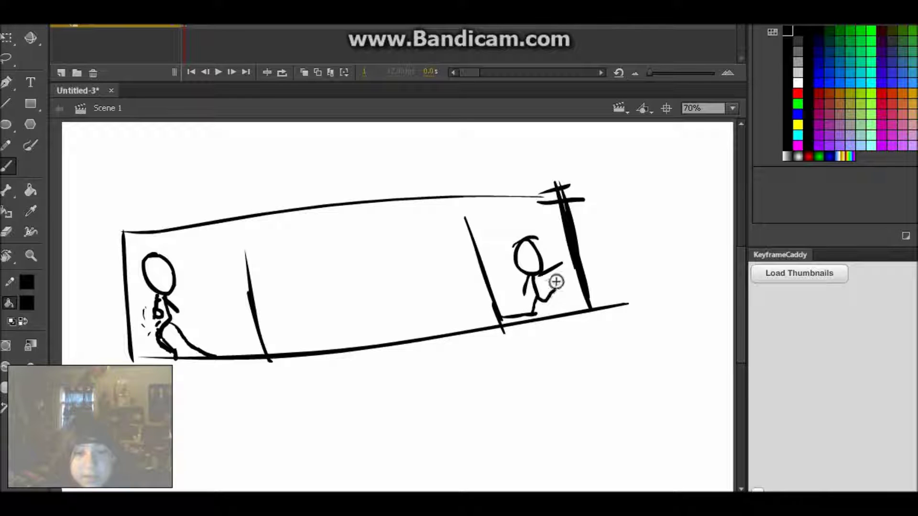
drag(534, 313, 576, 304)
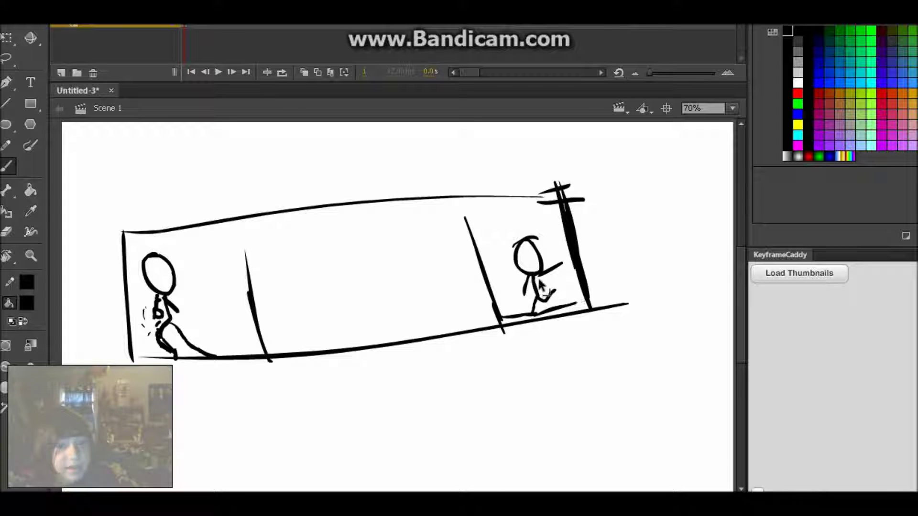
key(ctrl+z)
key(ctrl+z)
key(ctrl+z)
key(ctrl+z)
key(ctrl+z)
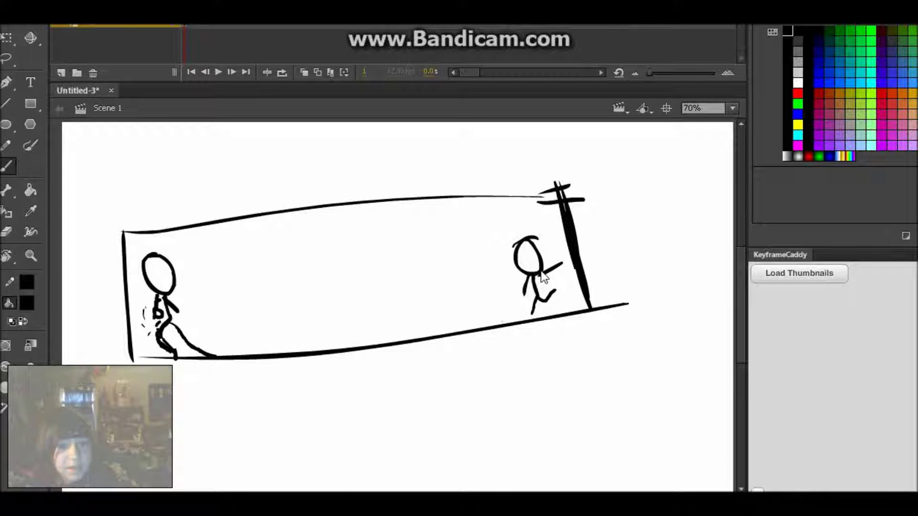
Undo the scaling, repositioning and sketching of the stick figure beside the thick post.
key(ctrl+z)
key(ctrl+z)
key(ctrl+z)
key(ctrl+z)
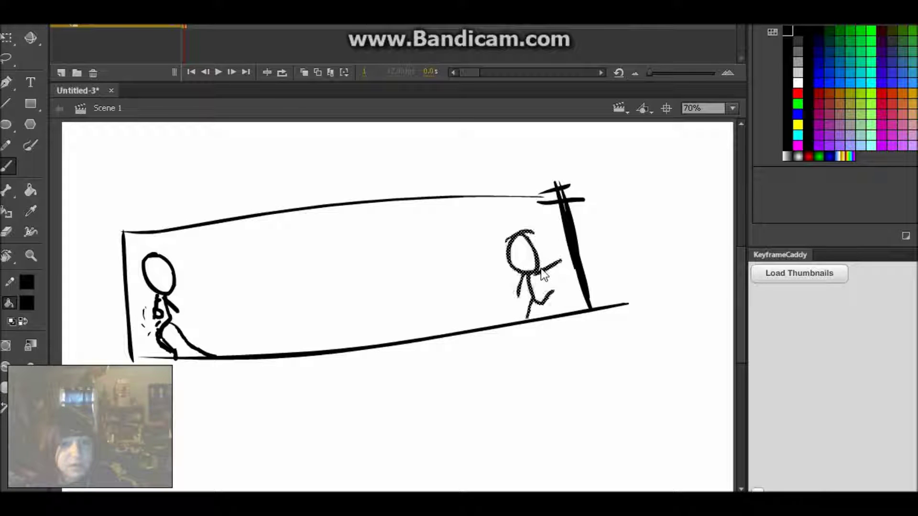
key(ctrl+z)
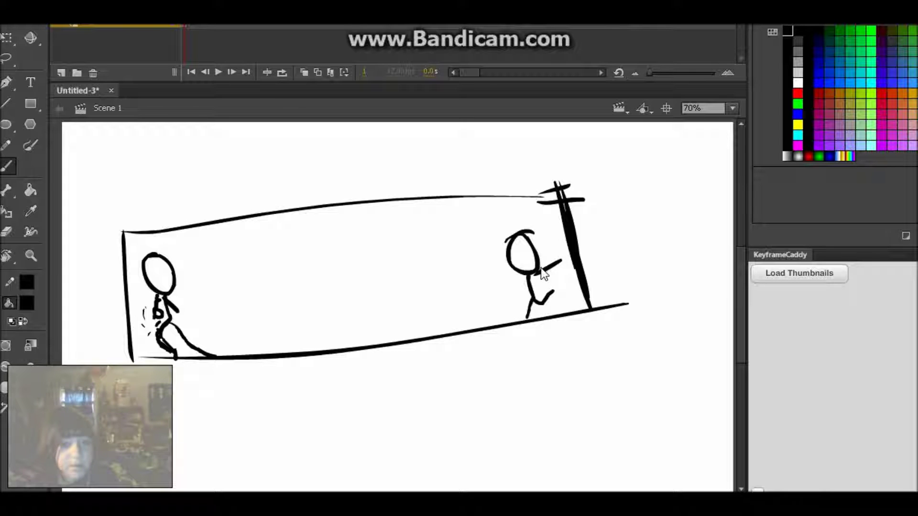
key(ctrl+z)
key(ctrl+z)
key(ctrl+z)
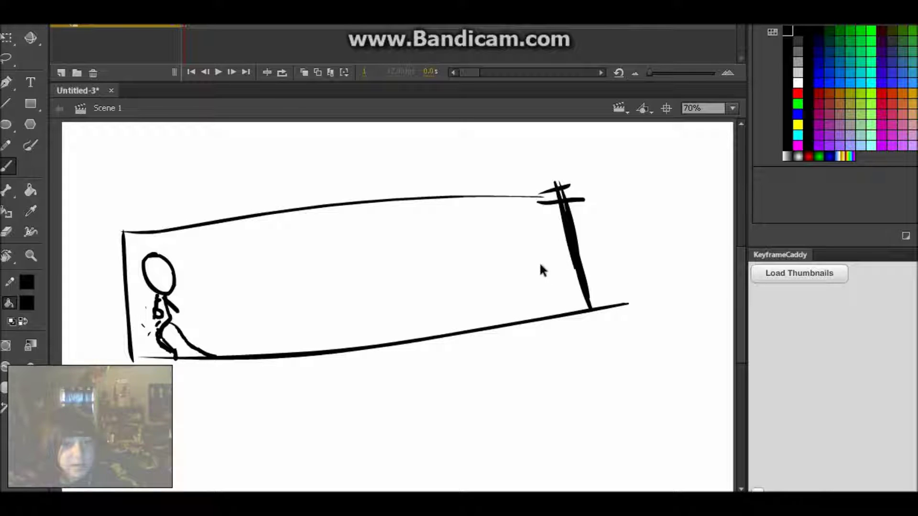
Sketch the stick figure beside the thick post again, this time with both arms pointing downward.
drag(532, 233, 540, 267)
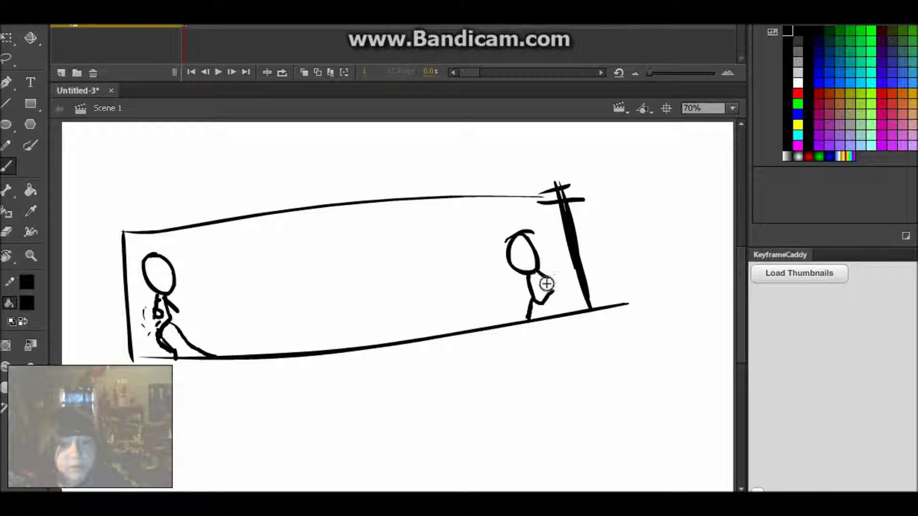
key(ctrl+z)
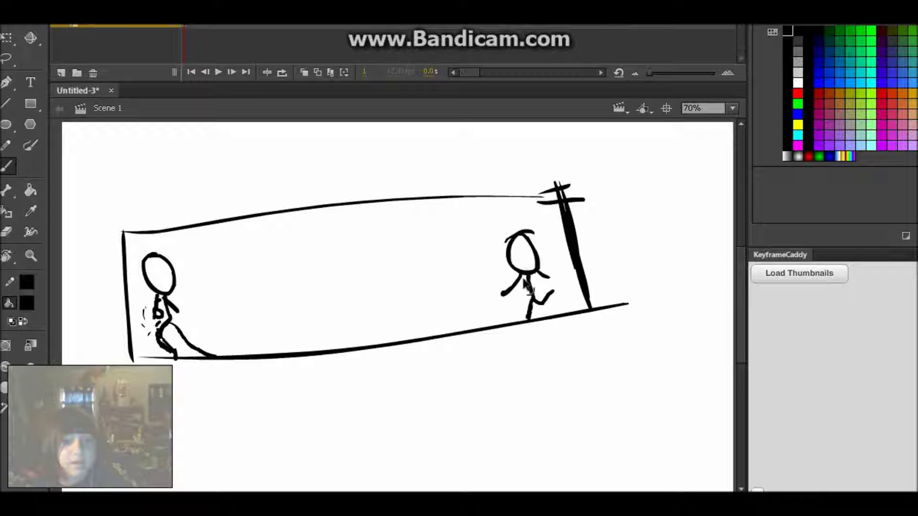
Isolate the stick figure beside the post with the Lasso tool, scale it down slightly and lower its foot onto the floor line.
key(v)
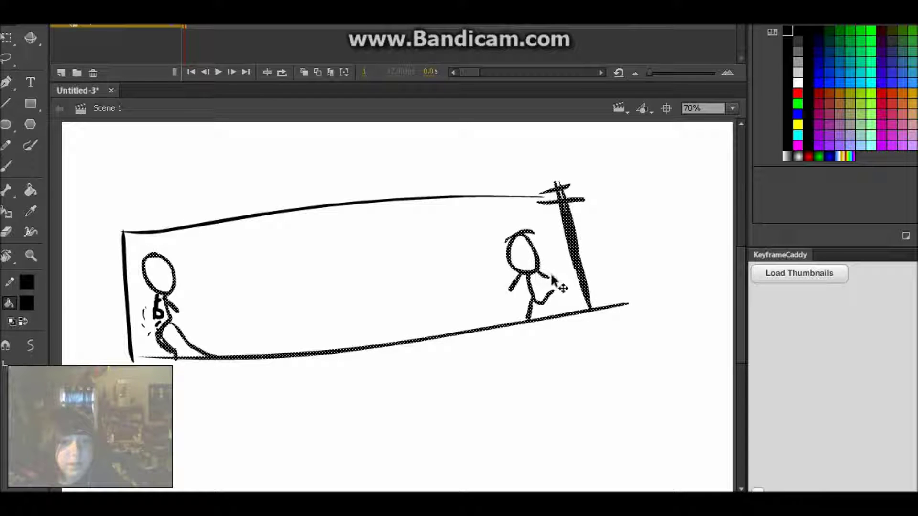
key(l)
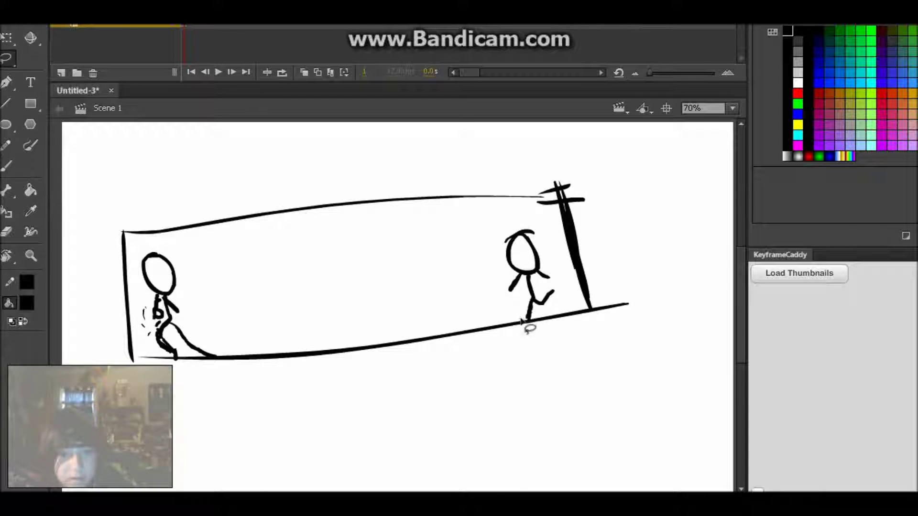
mouse_move(541, 318)
mouse_down()
mouse_move(570, 289)
mouse_move(543, 234)
mouse_move(475, 293)
mouse_move(541, 327)
mouse_up()
key(q)
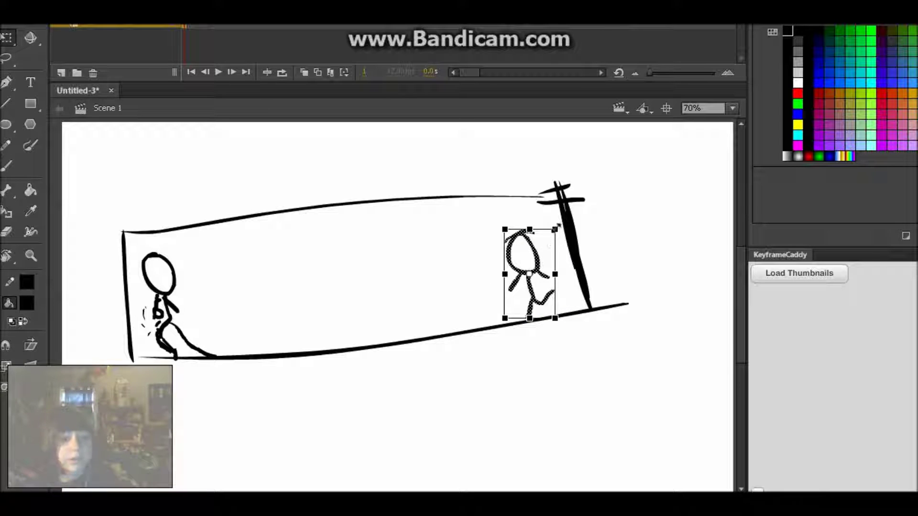
drag(555, 235, 552, 237)
drag(537, 272, 536, 280)
click(689, 372)
key(v)
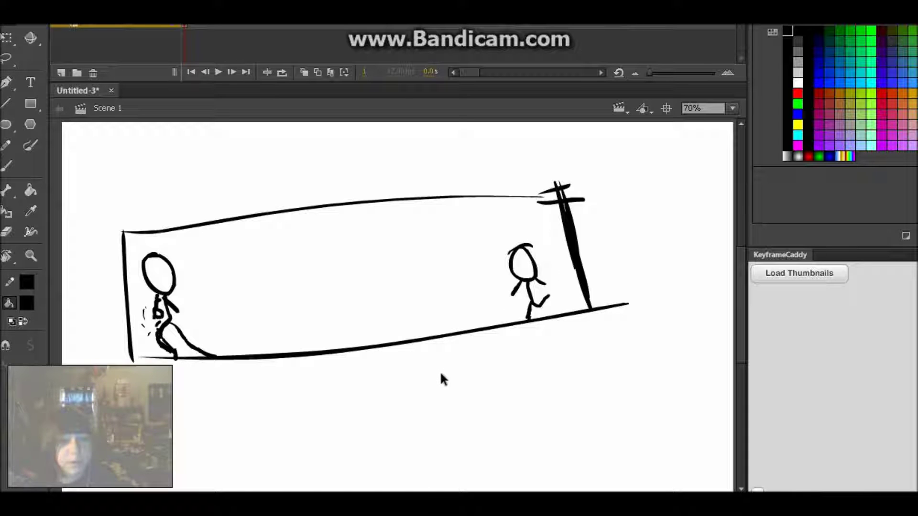
Try brushing a distance line between the two figures and a long stroke along the floor line, undoing each one.
key(b)
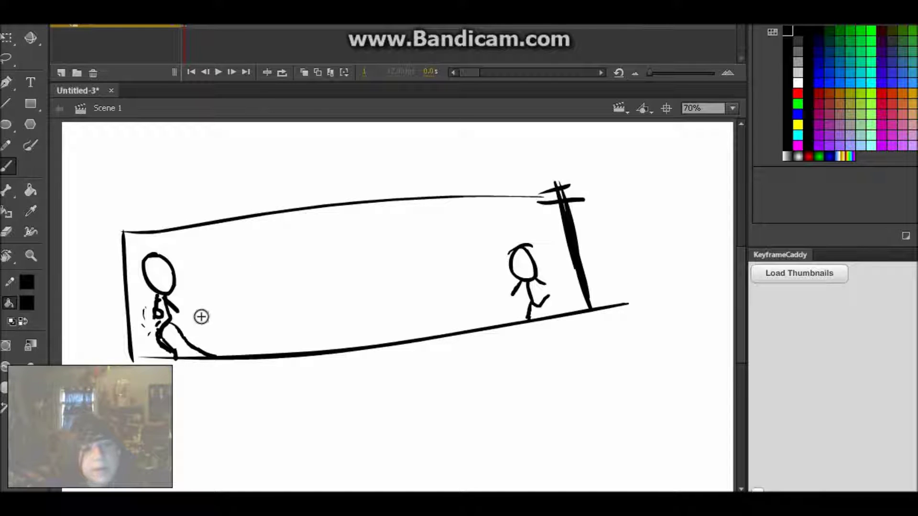
drag(205, 308, 443, 276)
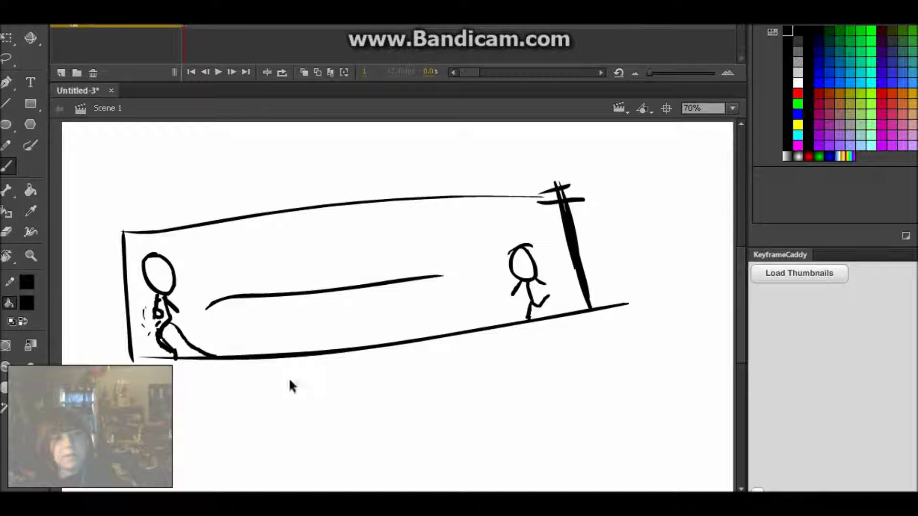
key(ctrl+z)
drag(204, 356, 770, 293)
key(ctrl+z)
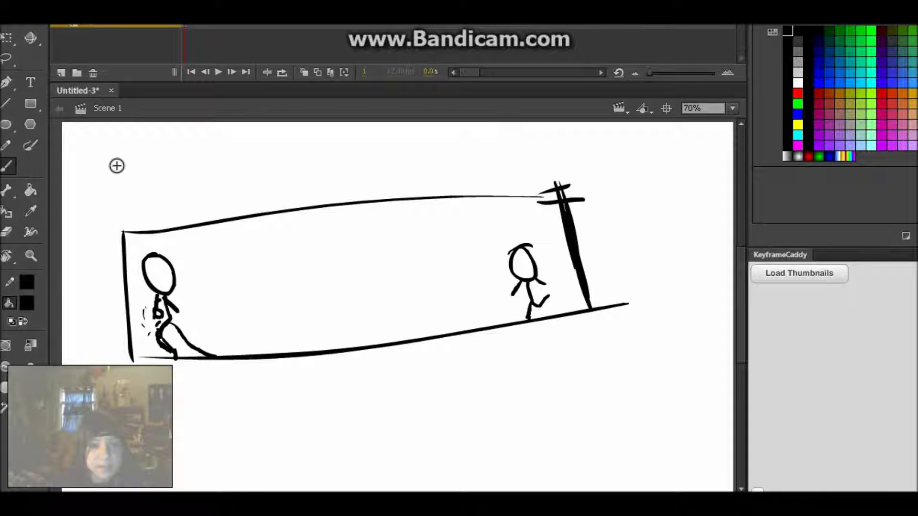
Try brushing a large loop around the whole box drawing and a partial curve around its near end, undoing both.
mouse_move(151, 185)
mouse_down()
mouse_move(434, 168)
mouse_move(659, 221)
mouse_move(432, 437)
mouse_move(172, 407)
mouse_up()
drag(96, 420, 123, 176)
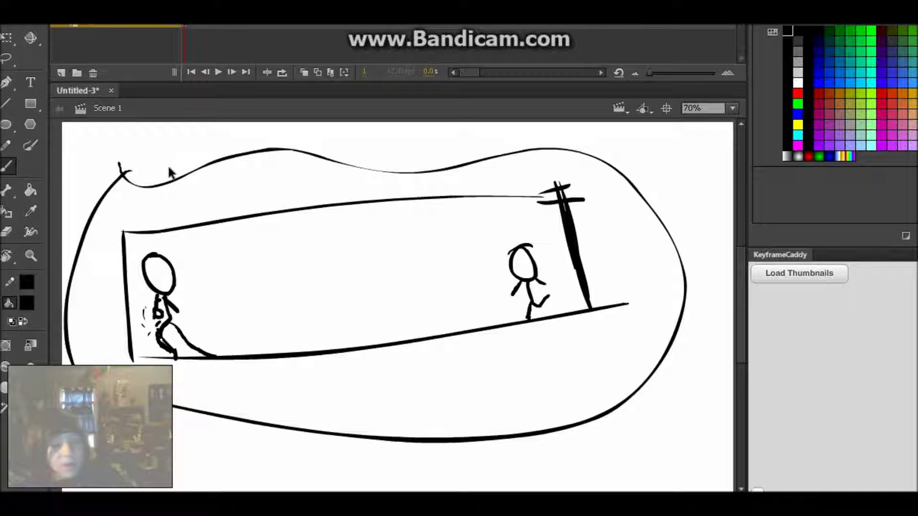
key(ctrl+z)
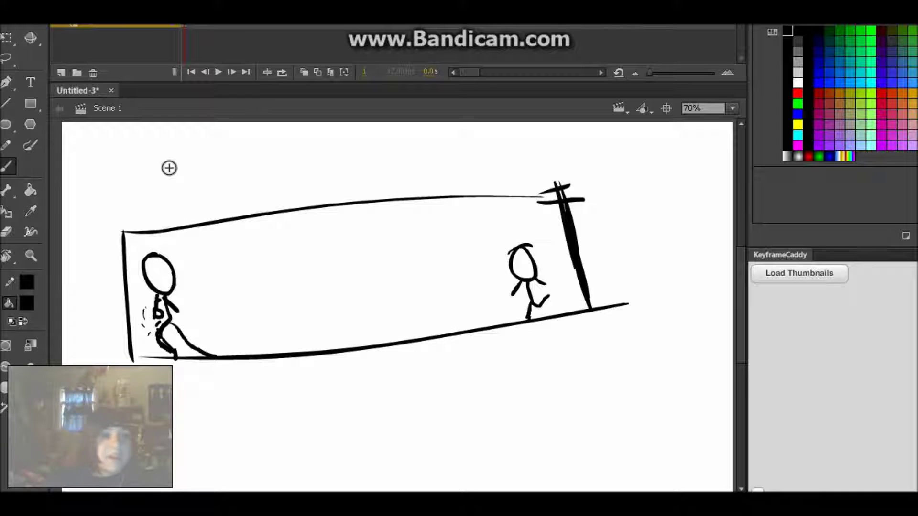
mouse_move(132, 167)
mouse_down()
mouse_move(64, 330)
mouse_move(210, 436)
mouse_up()
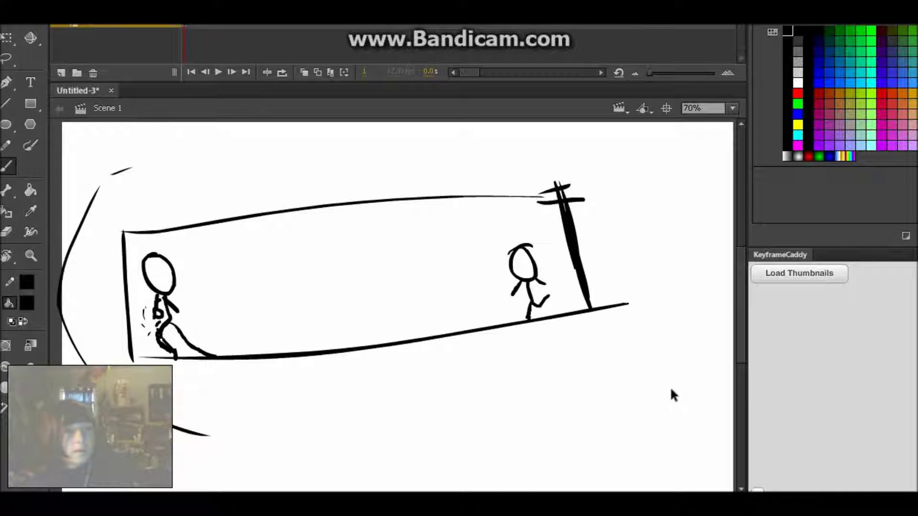
key(ctrl+z)
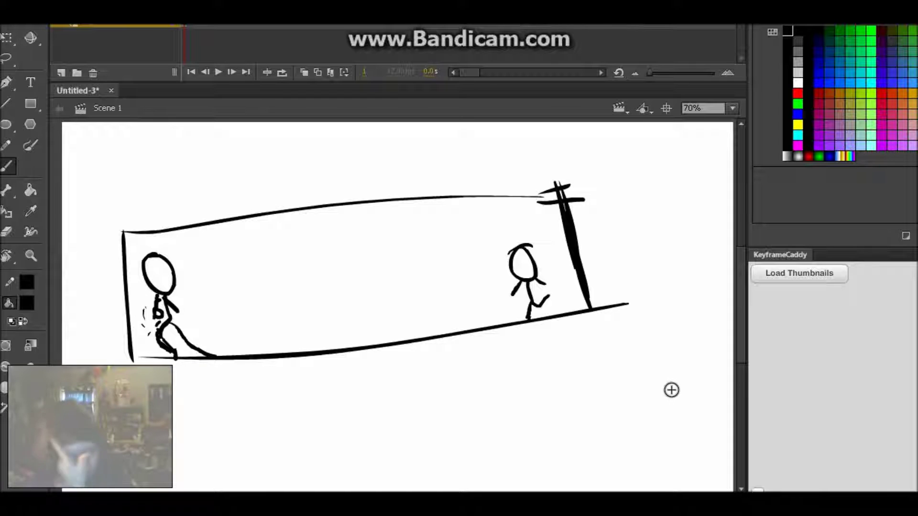